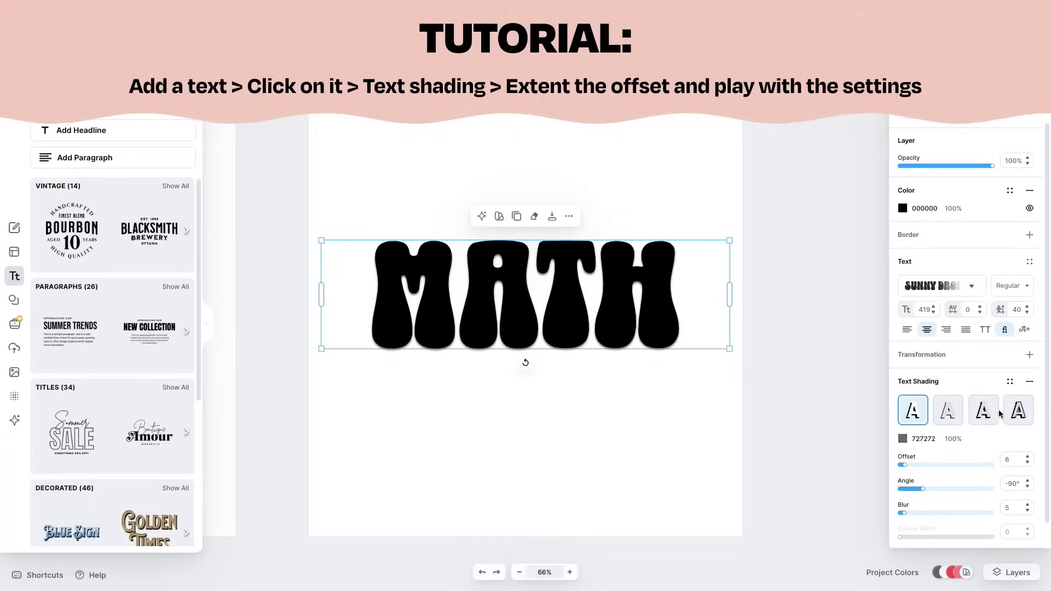
# Step: Give the MATH text the third text shading style with offset 6, angle -54° and outline width 10
pyautogui.click(994, 412)
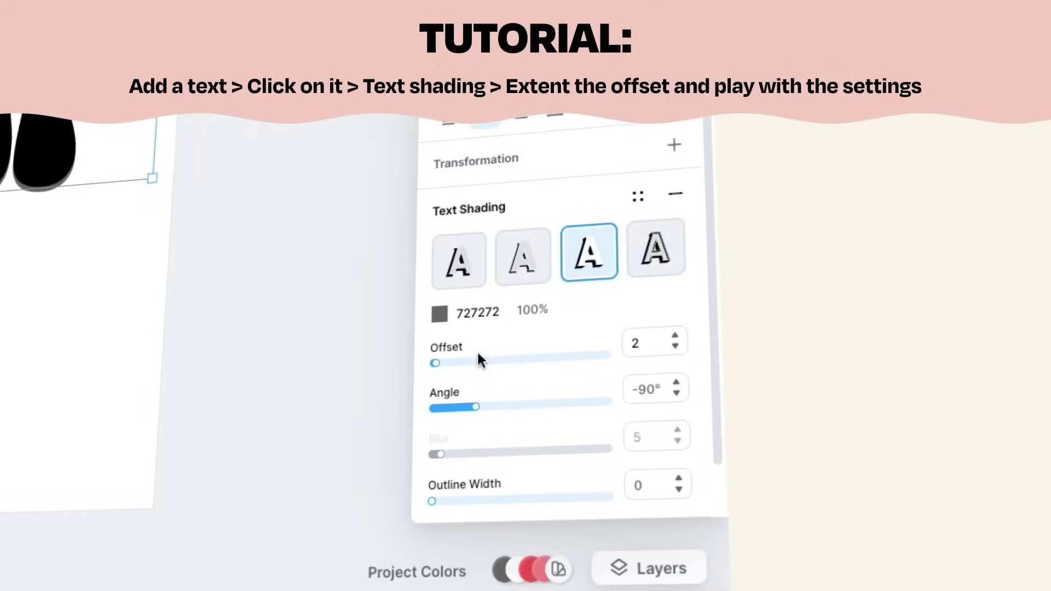
pyautogui.moveTo(461, 368); pyautogui.dragTo(469, 365)
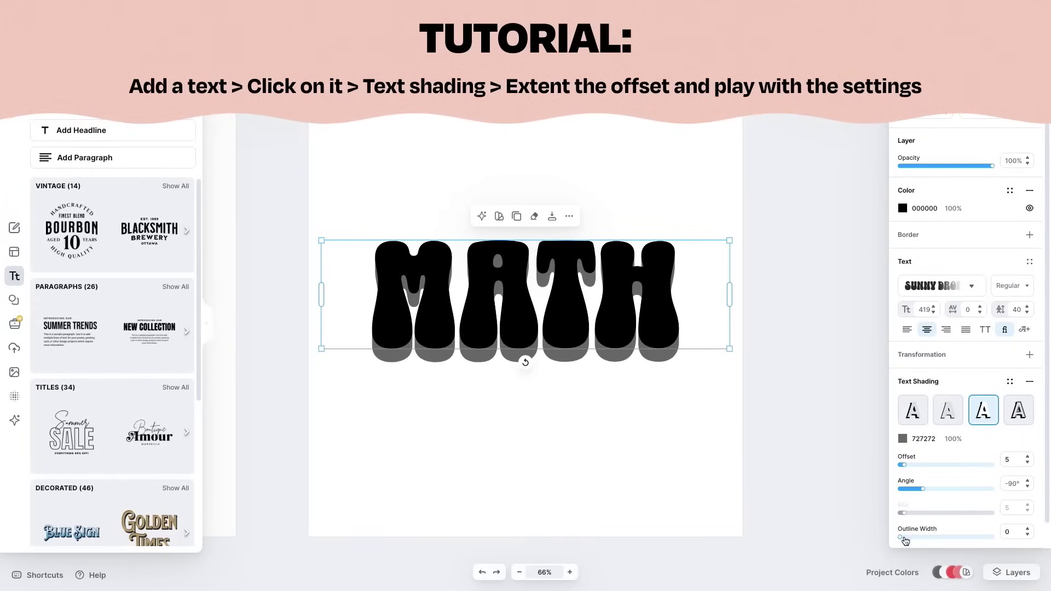
pyautogui.moveTo(905, 541); pyautogui.dragTo(912, 541)
pyautogui.moveTo(921, 491); pyautogui.dragTo(905, 468)
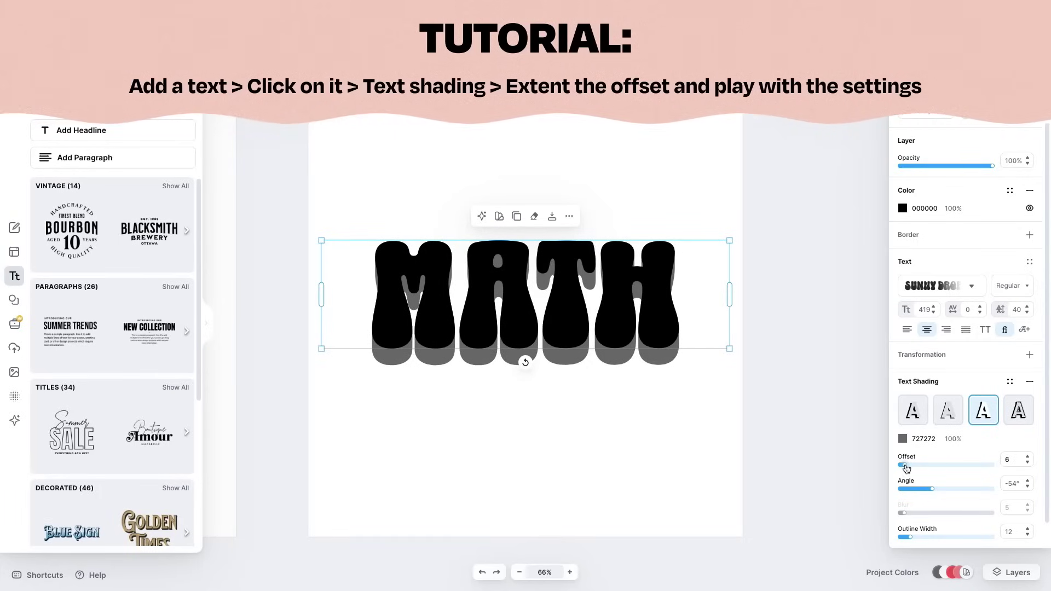
pyautogui.moveTo(913, 541); pyautogui.dragTo(914, 541)
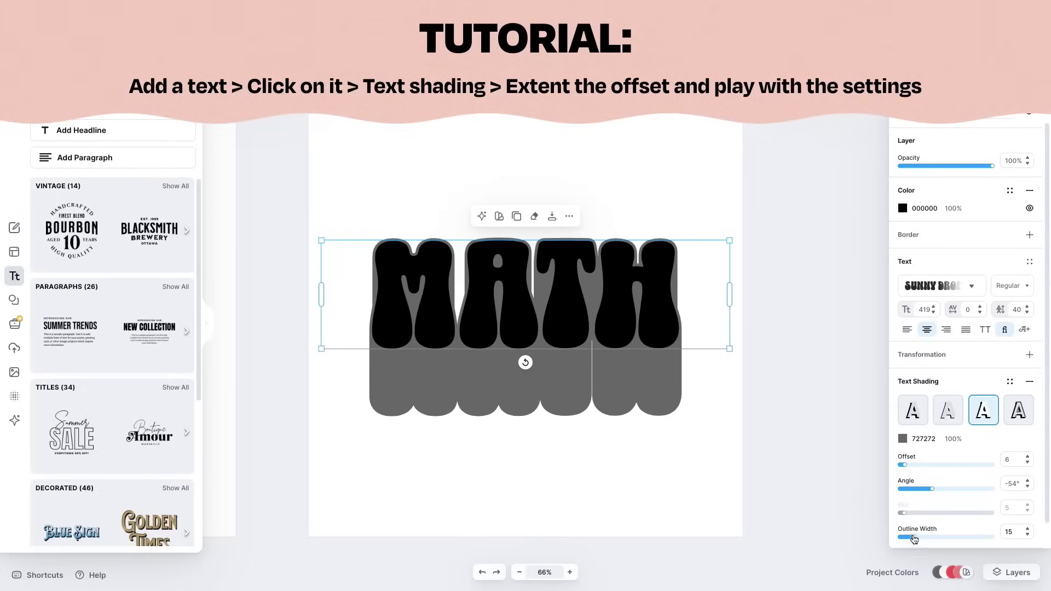
pyautogui.moveTo(903, 470); pyautogui.dragTo(906, 469)
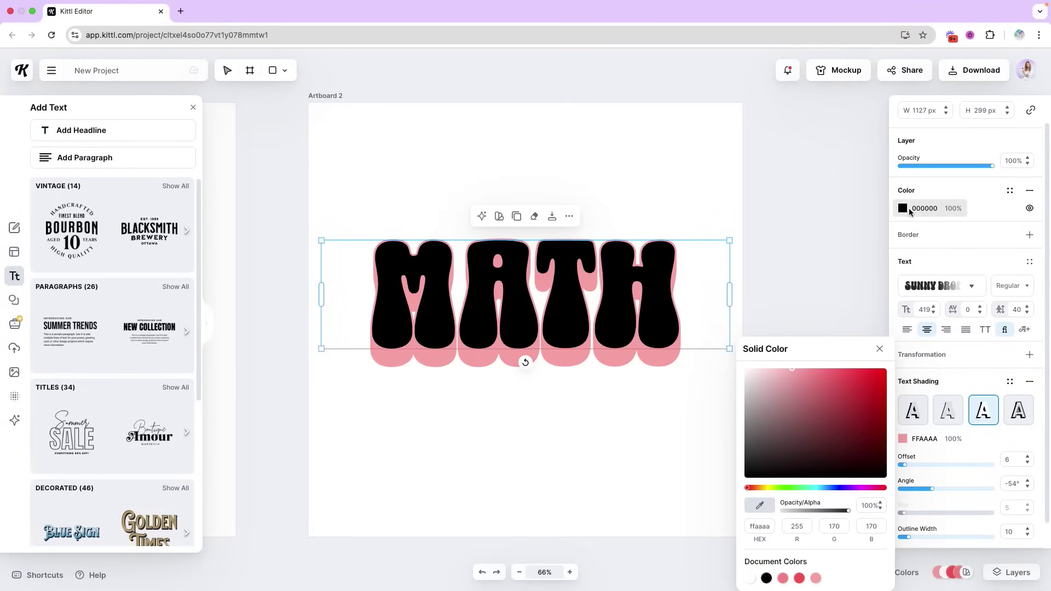
# Step: Change the solid fill colour of the MATH text and deselect it
pyautogui.click(909, 208)
pyautogui.click(750, 441)
pyautogui.click(666, 180)
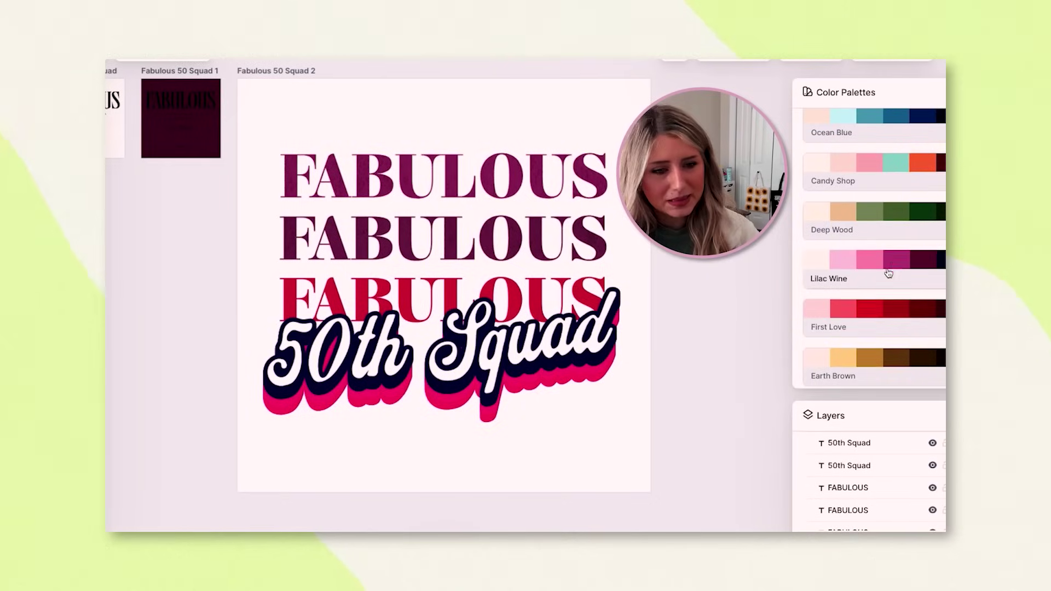
# Step: Browse the colour palettes and preview several on the Fabulous 50 Squad design, including Retro Summer, Ocean Blue and Candy Shop
pyautogui.scroll(-10, 888, 272)
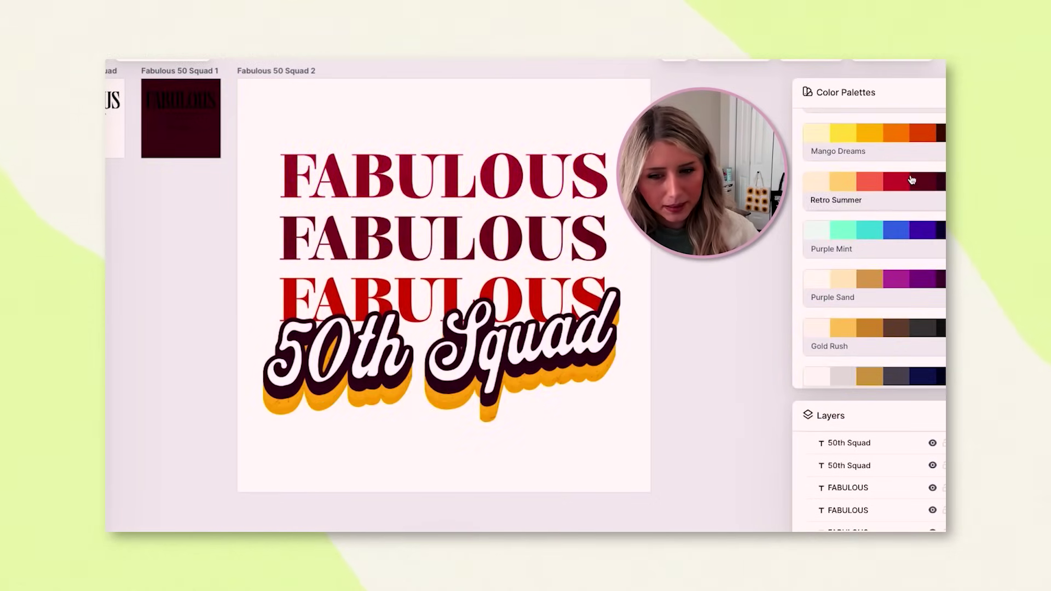
pyautogui.scroll(10, 910, 228)
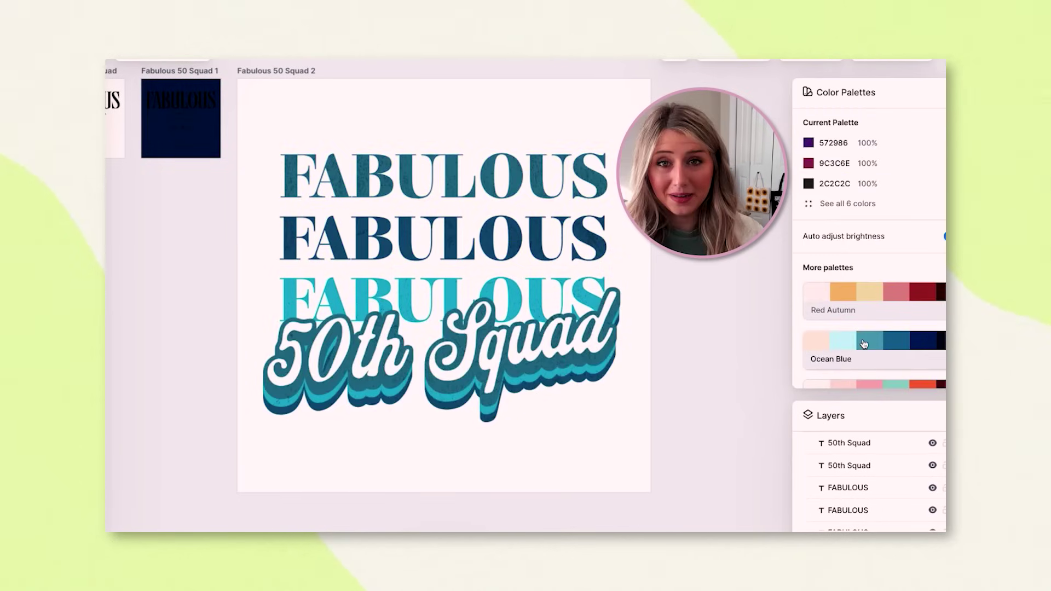
pyautogui.scroll(-1, 859, 342)
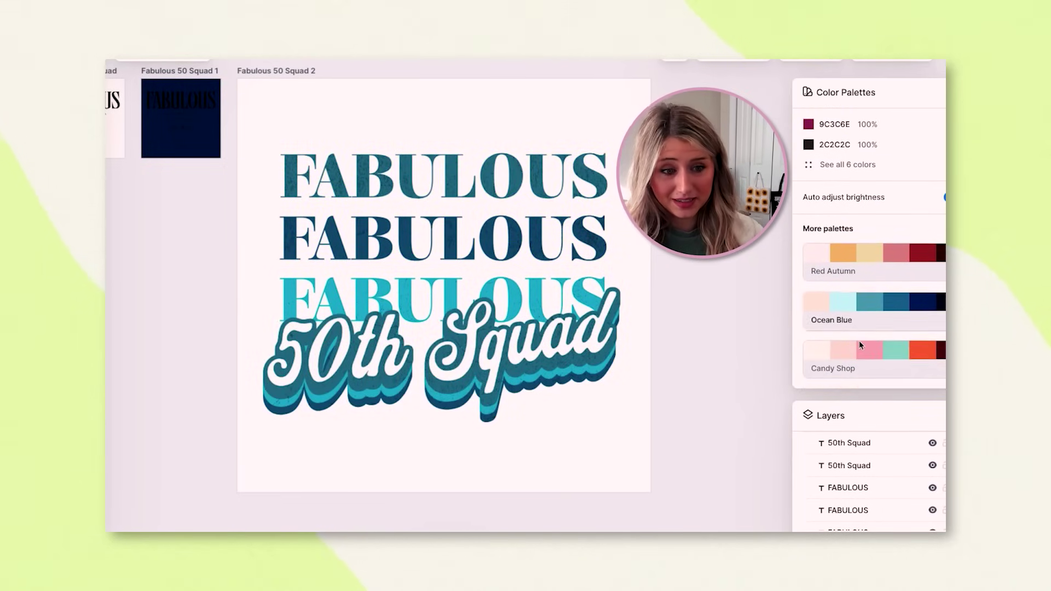
pyautogui.scroll(-4, 864, 350)
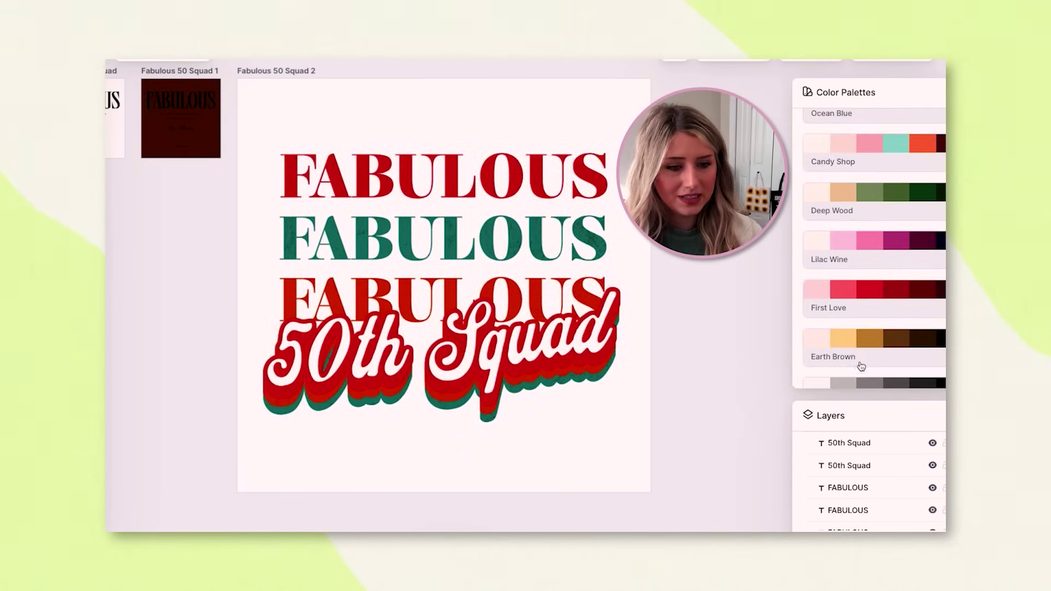
pyautogui.scroll(-3, 864, 339)
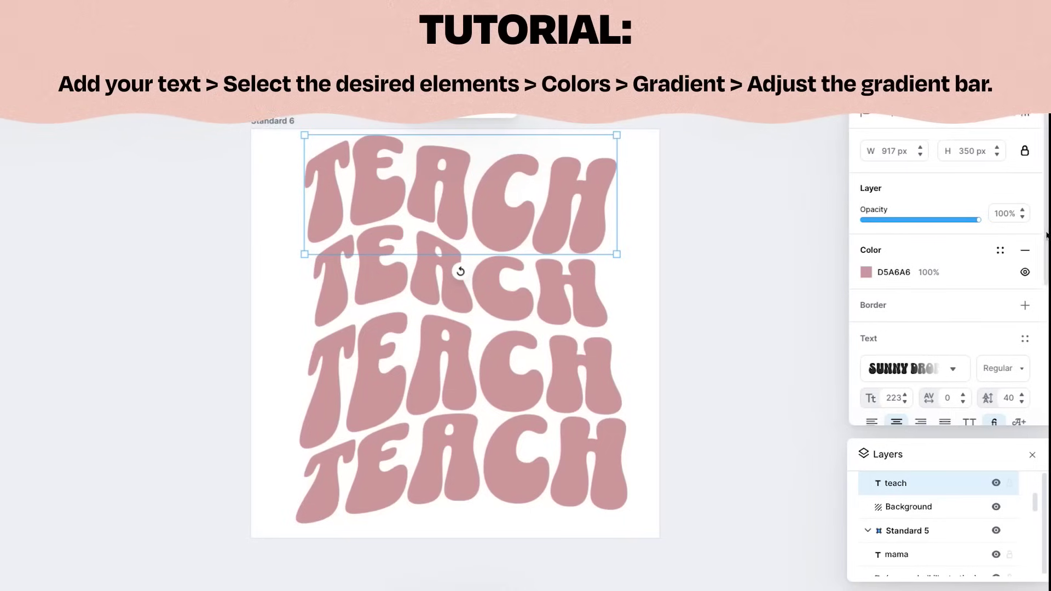
# Step: Change the top TEACH line's fill from solid to a linear gradient with an angle of 180°
pyautogui.click(865, 273)
pyautogui.click(724, 280)
pyautogui.click(721, 328)
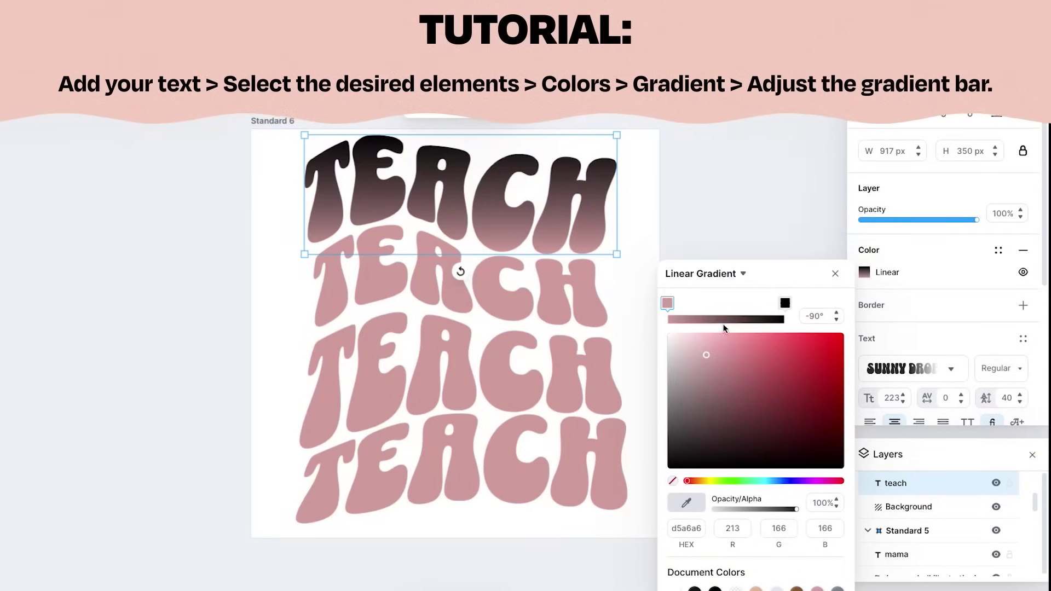
pyautogui.write('180')
pyautogui.press('Return')
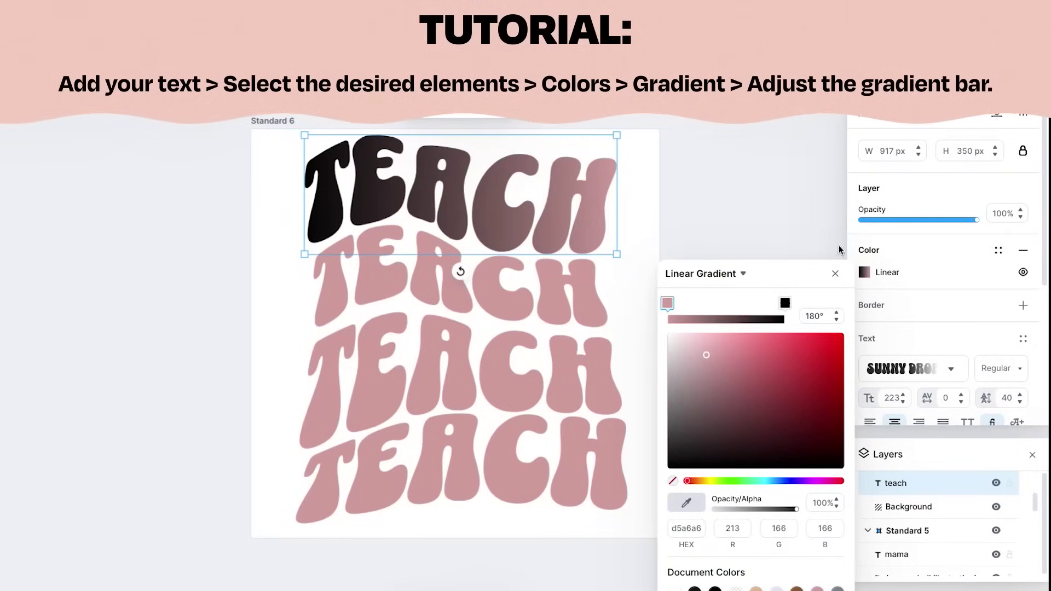
# Step: Add a stop near the middle of the gradient and colour it pale yellow, FFF8BE
pyautogui.click(720, 320)
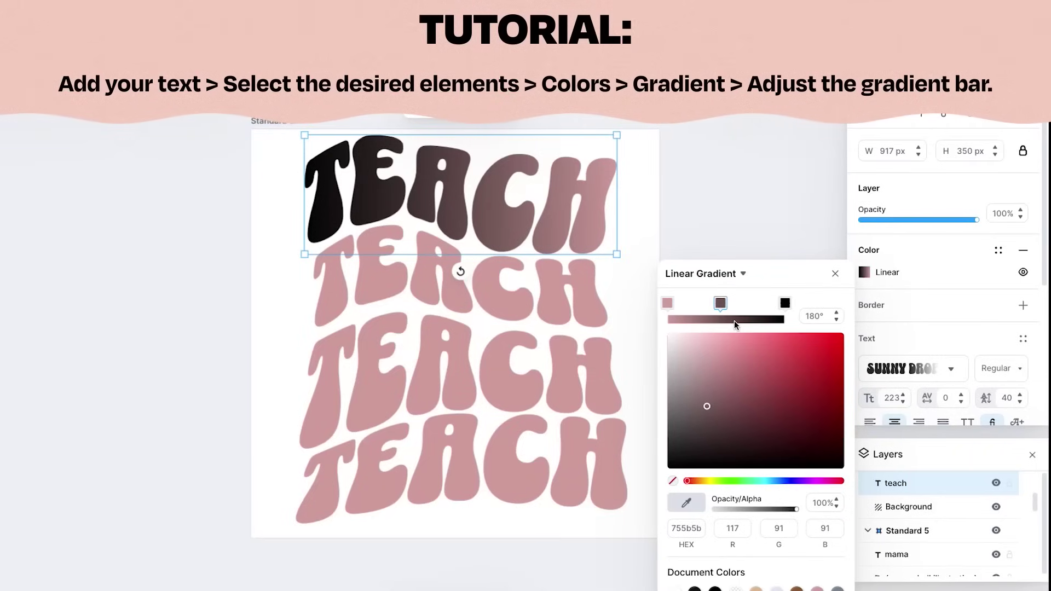
pyautogui.click(712, 482)
pyautogui.moveTo(722, 350); pyautogui.dragTo(713, 322)
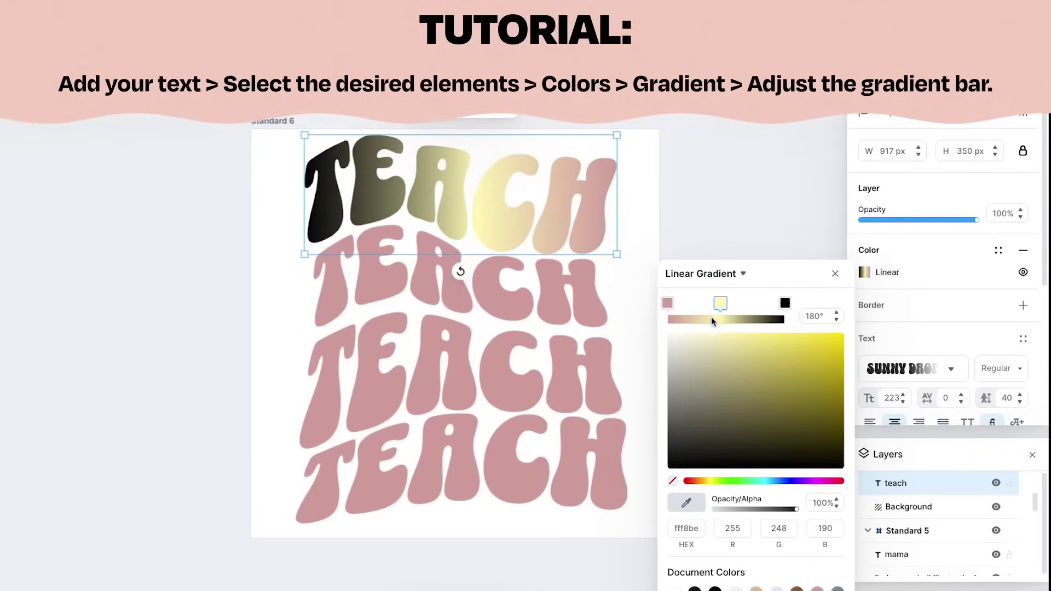
# Step: Recolour the black gradient stop to pale cyan, CEFBFF
pyautogui.click(784, 304)
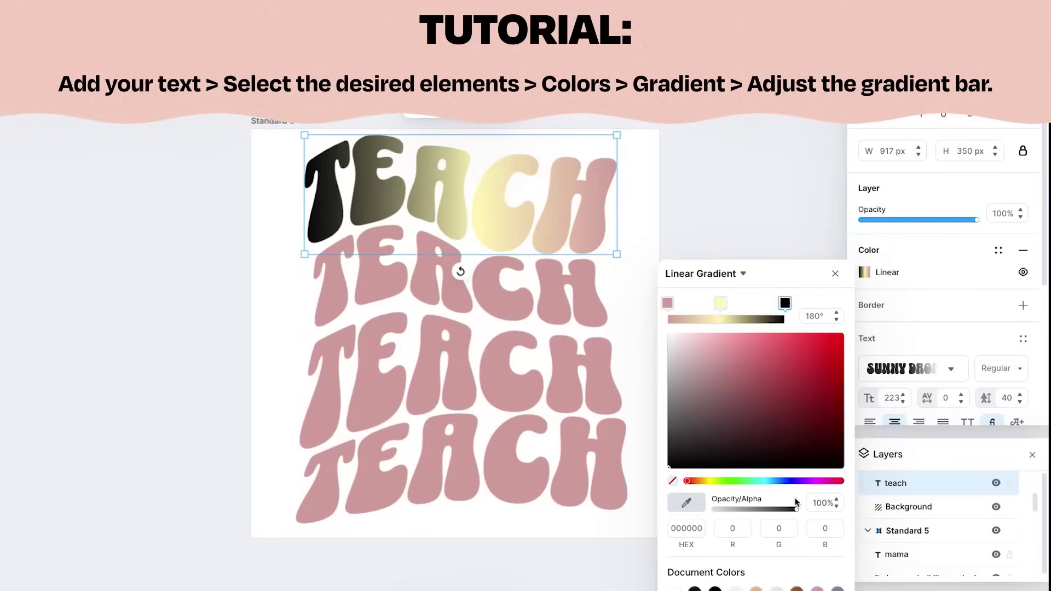
pyautogui.click(765, 481)
pyautogui.click(733, 354)
pyautogui.moveTo(733, 356); pyautogui.dragTo(702, 322)
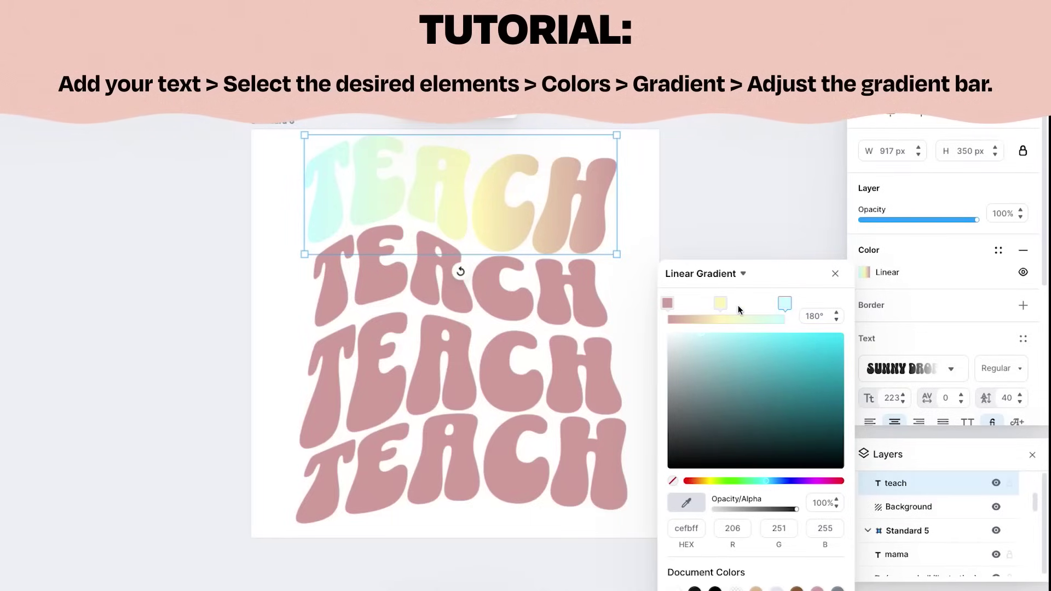
# Step: Recolour the dusty pink gradient stop to light pink, FFD9D9, and close the colour settings
pyautogui.click(662, 305)
pyautogui.click(693, 336)
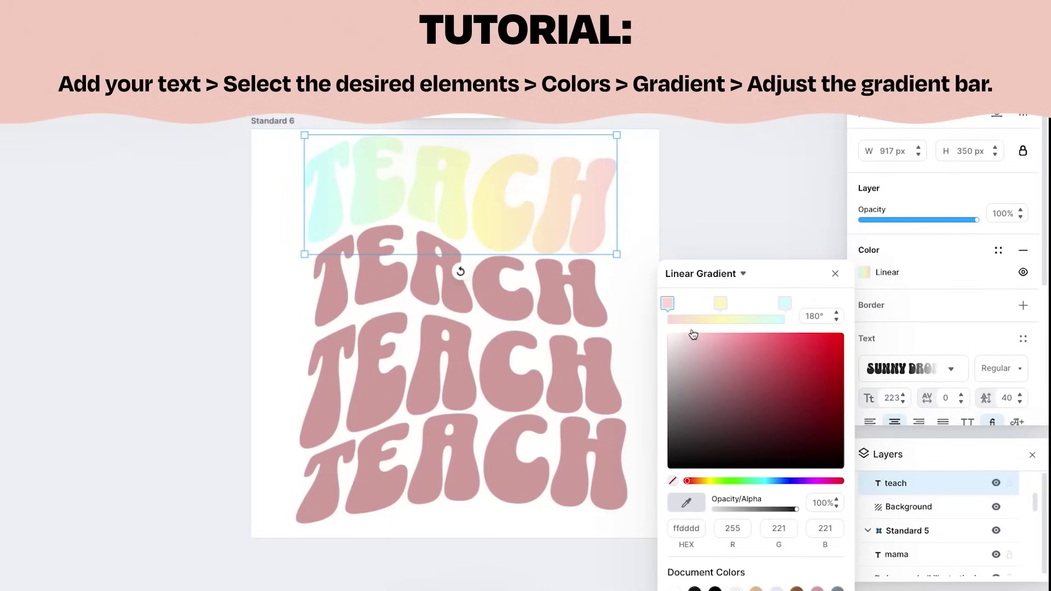
pyautogui.click(667, 204)
pyautogui.click(502, 190)
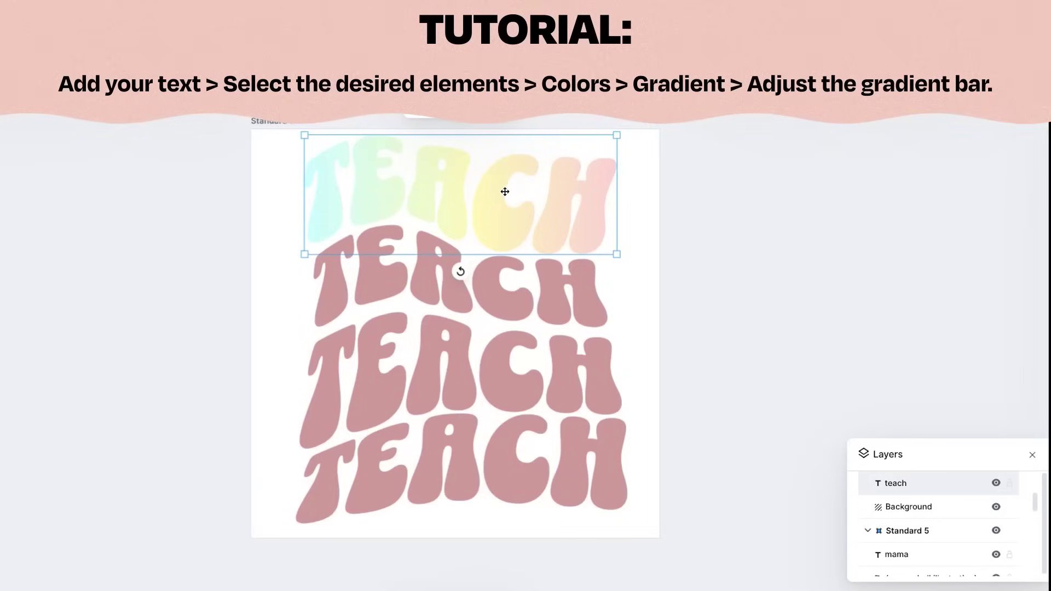
# Step: Select the three lower TEACH lines and apply the same pastel linear gradient to them
pyautogui.moveTo(638, 291); pyautogui.dragTo(520, 464)
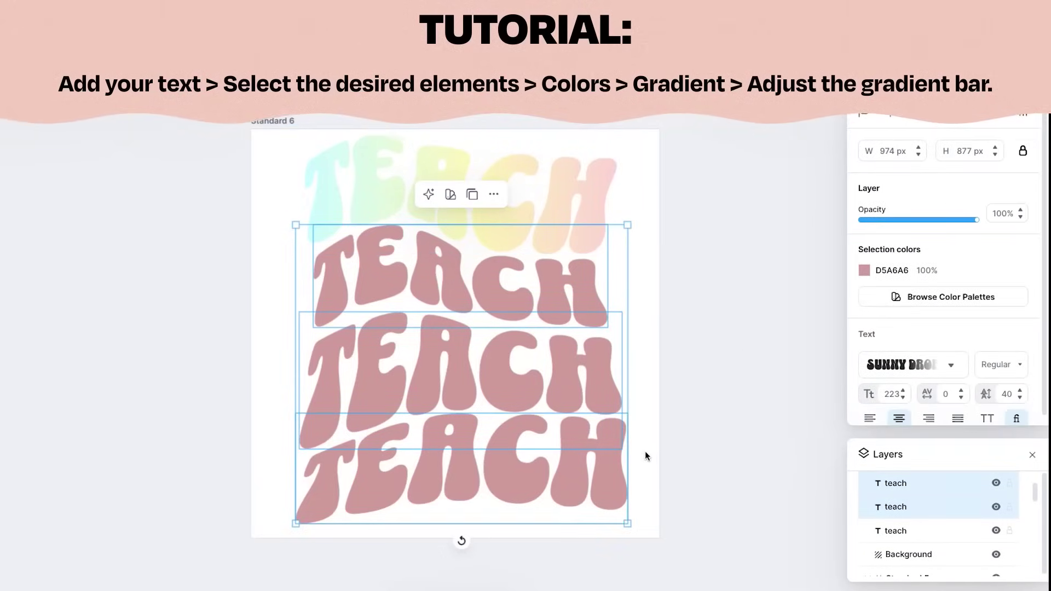
pyautogui.click(864, 272)
pyautogui.click(736, 582)
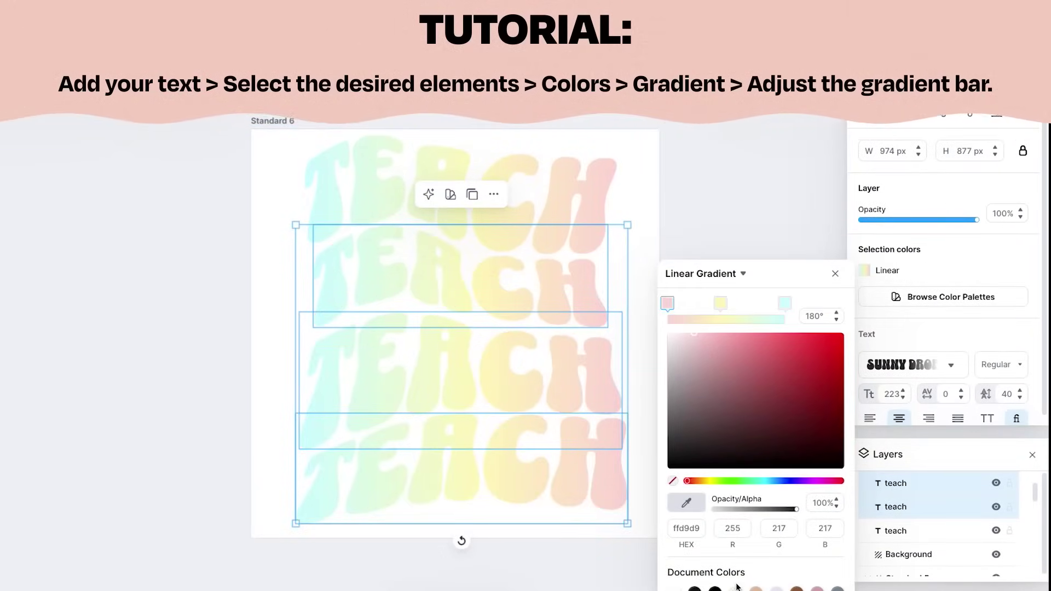
pyautogui.press('Escape')
# Step: Set the Standard 6 artboard's background colour to dark brown-grey, 524848
pyautogui.click(291, 123)
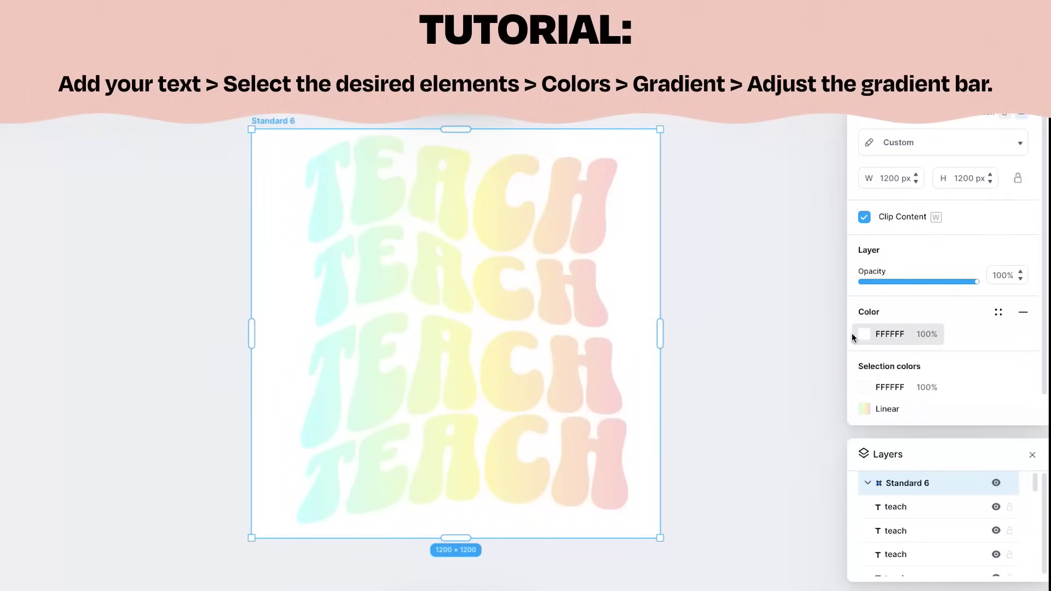
pyautogui.click(864, 334)
pyautogui.moveTo(717, 361); pyautogui.dragTo(689, 428)
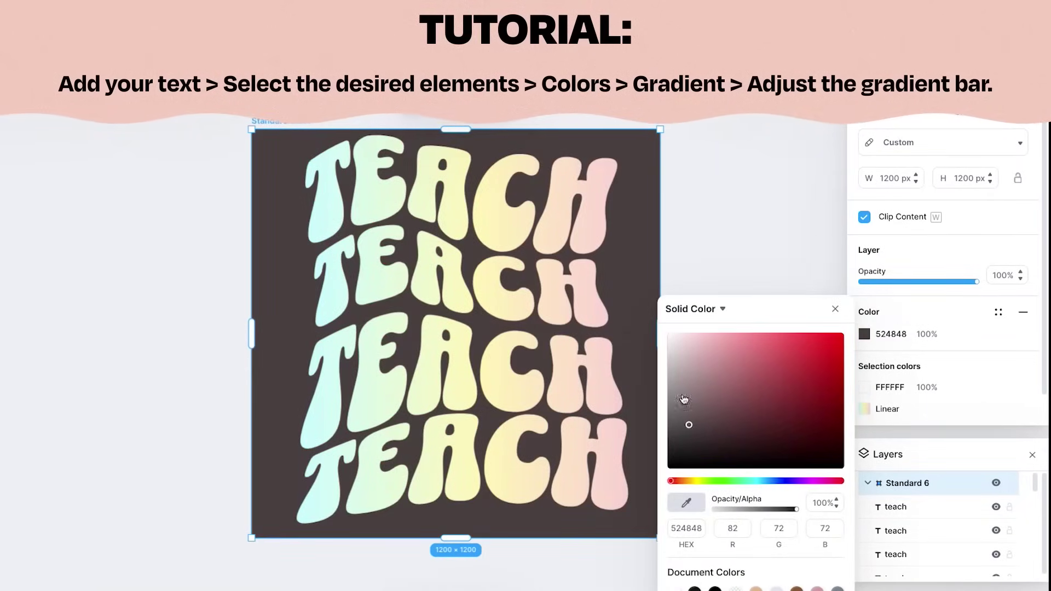
pyautogui.click(696, 183)
# Step: Select only the top TEACH line and add text shading to it
pyautogui.moveTo(711, 169); pyautogui.dragTo(91, 588)
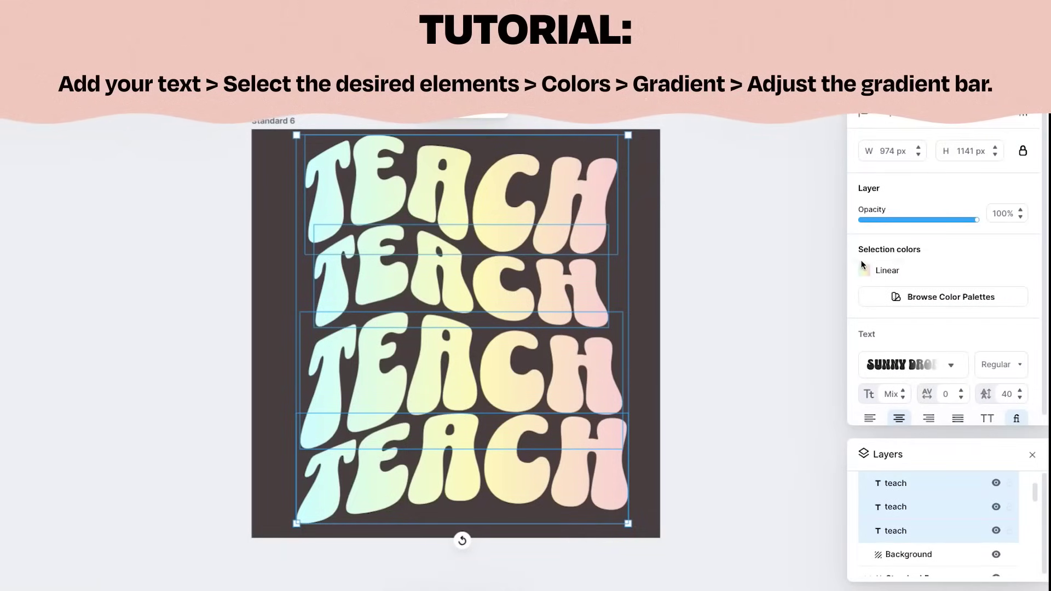
pyautogui.click(720, 311)
pyautogui.click(460, 249)
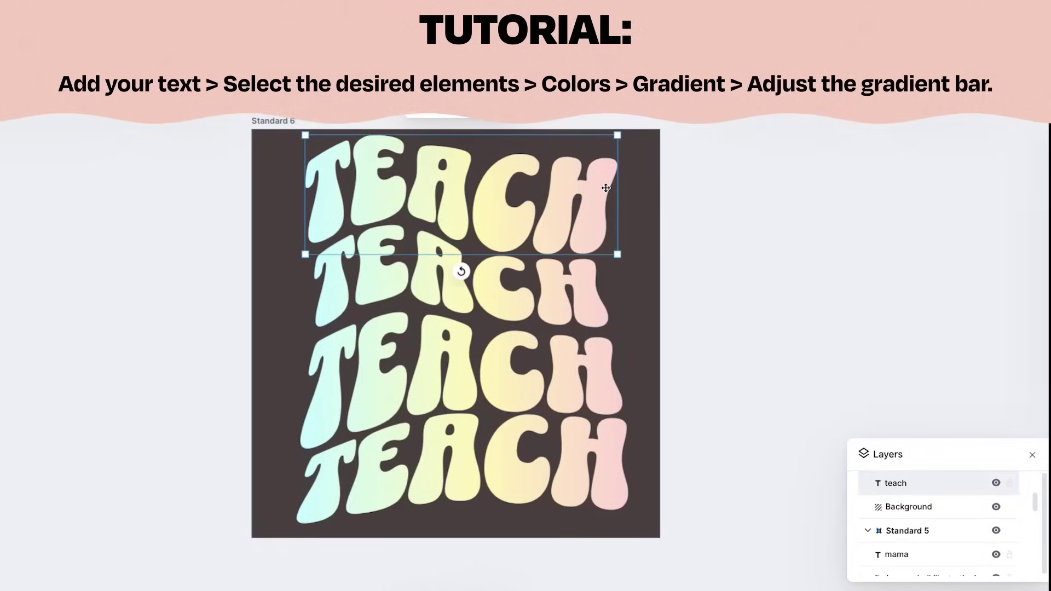
pyautogui.scroll(-5, 1015, 311)
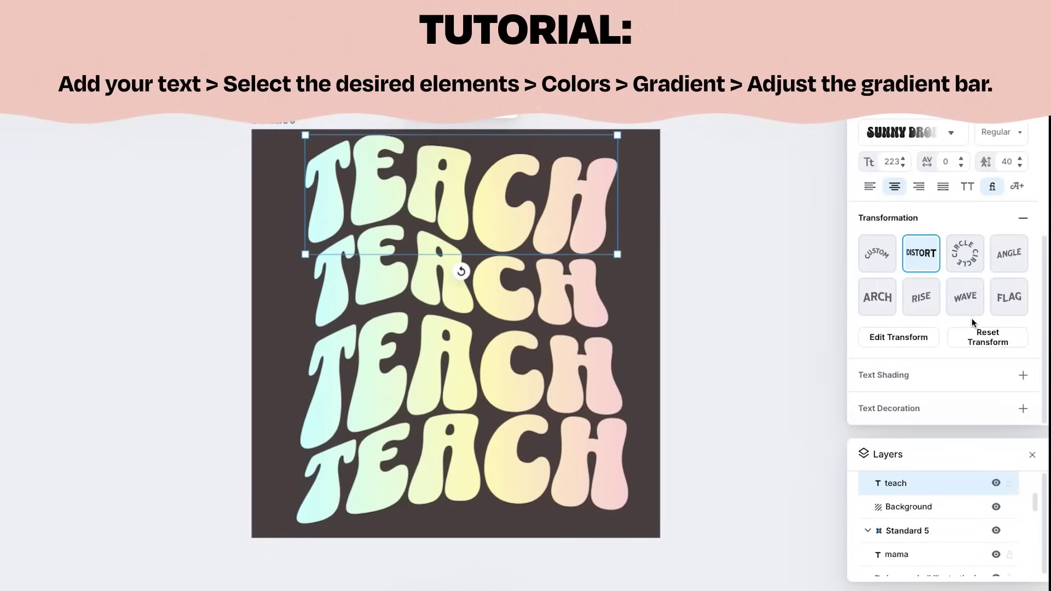
pyautogui.click(1023, 377)
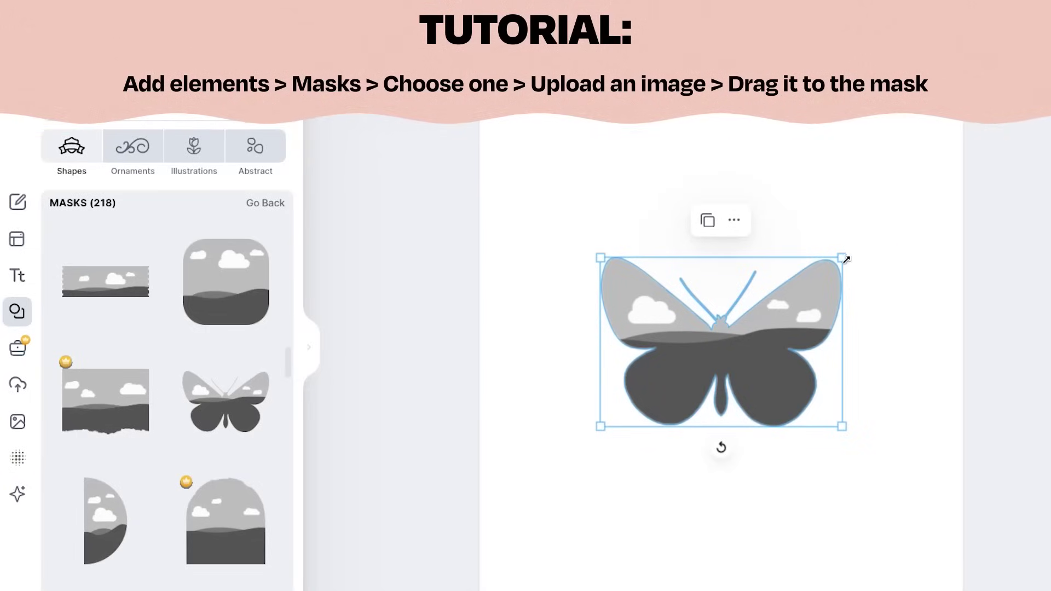
# Step: Enlarge the butterfly mask and centre it across the artboard
pyautogui.moveTo(846, 259); pyautogui.dragTo(969, 164)
pyautogui.moveTo(743, 272); pyautogui.dragTo(680, 306)
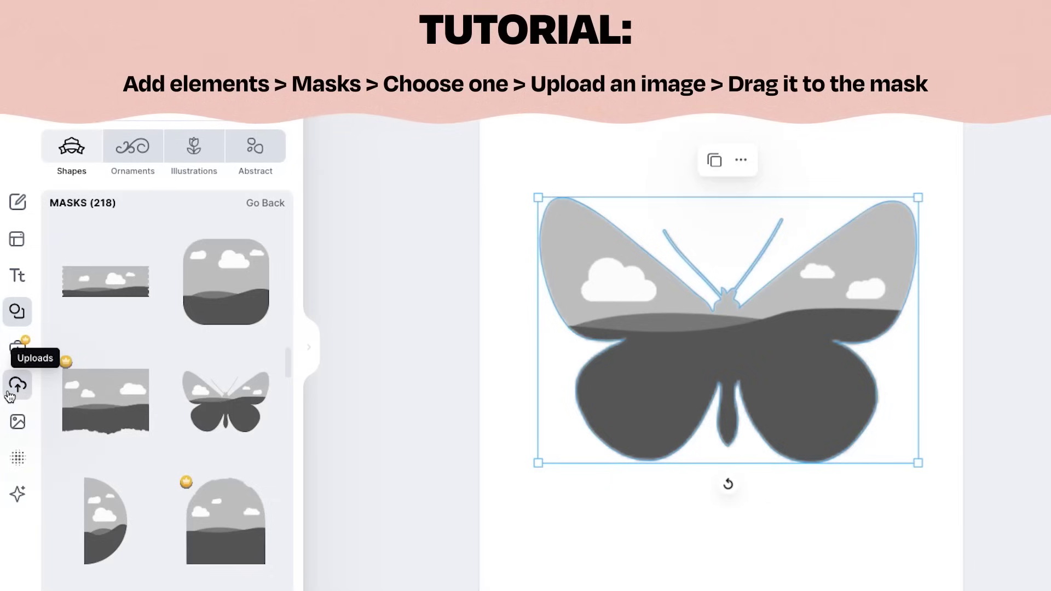
# Step: Search the Kittl AI Images for "pattern"
pyautogui.click(14, 431)
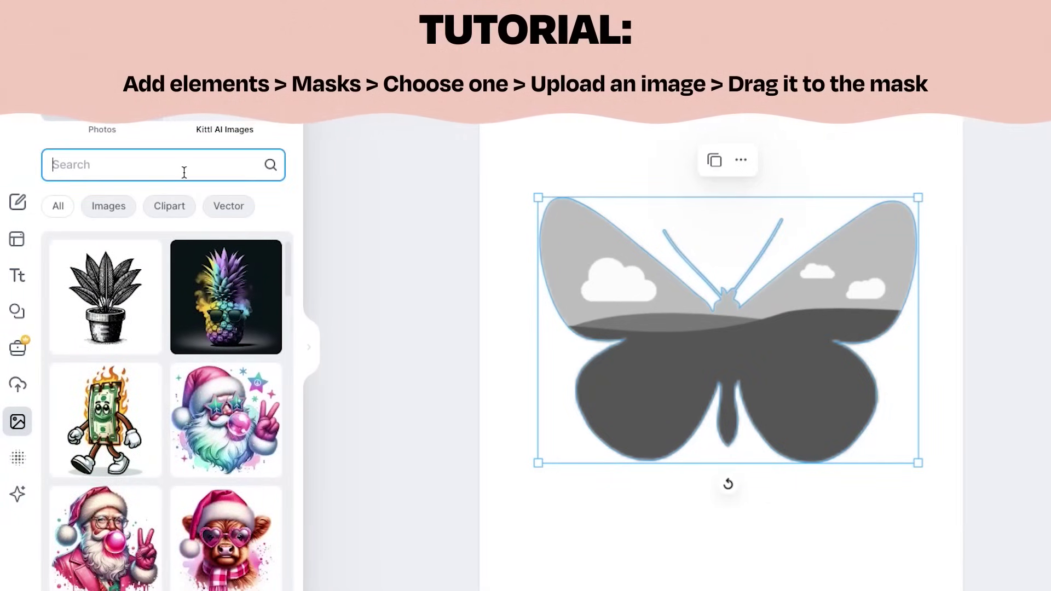
pyautogui.write('pattern')
pyautogui.press('Return')
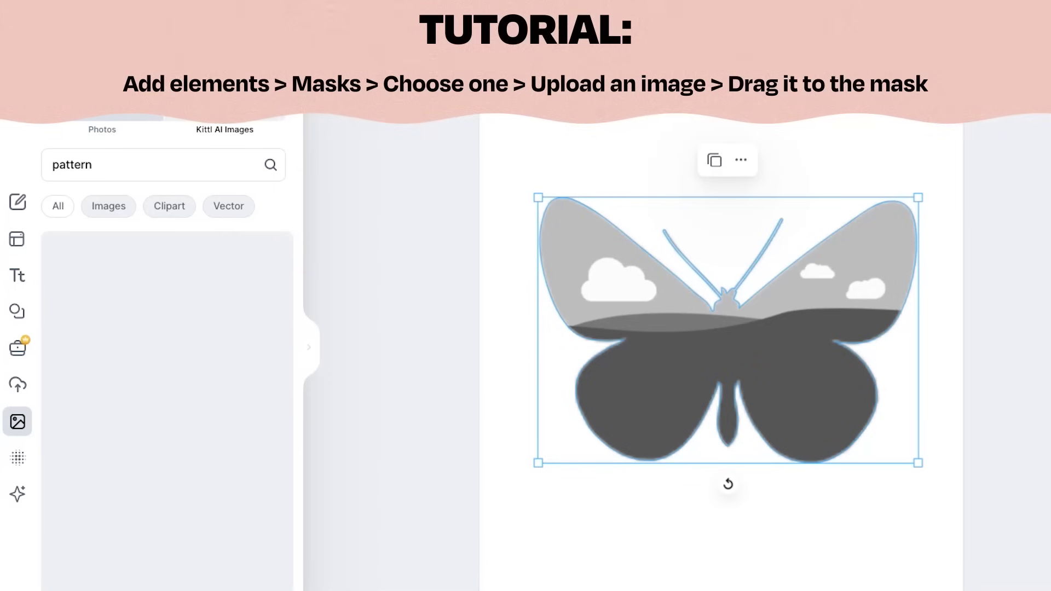
# Step: Fill the butterfly mask with the sunflower and leopard print pattern image from the search results
pyautogui.scroll(-10, 74, 439)
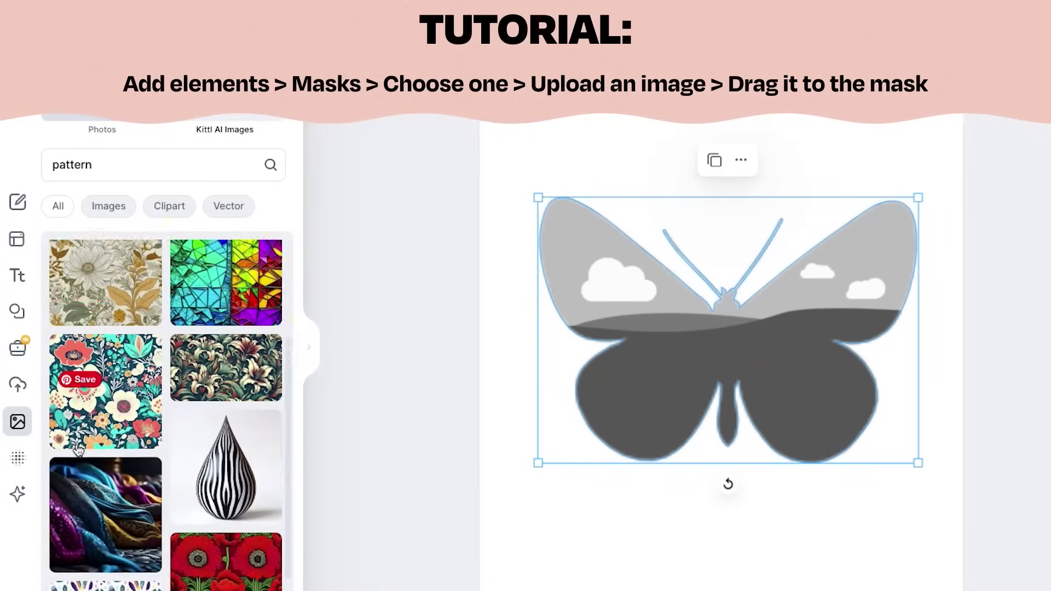
pyautogui.scroll(-4, 93, 455)
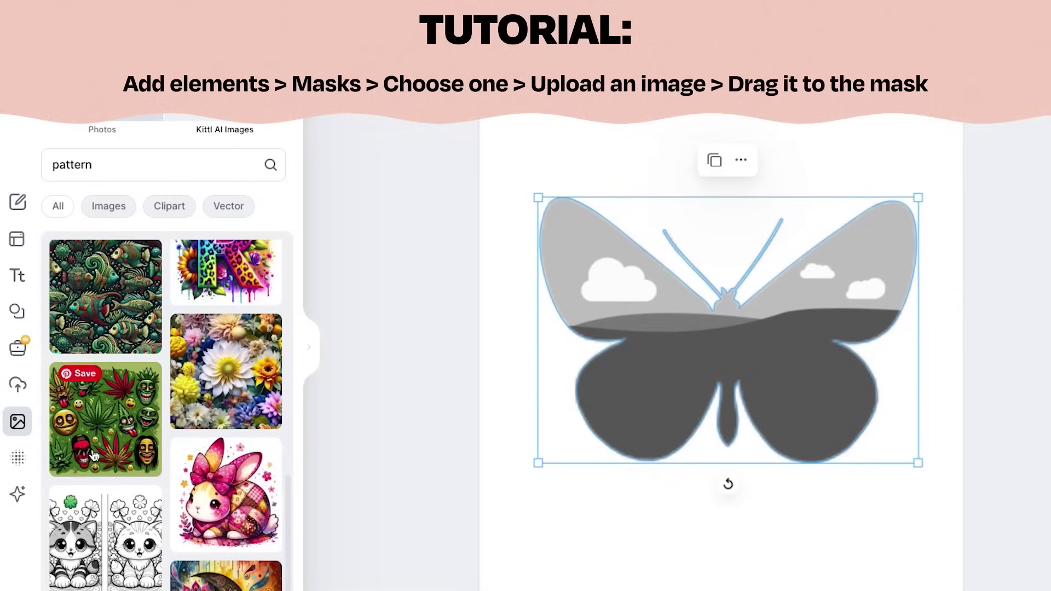
pyautogui.scroll(-4, 94, 455)
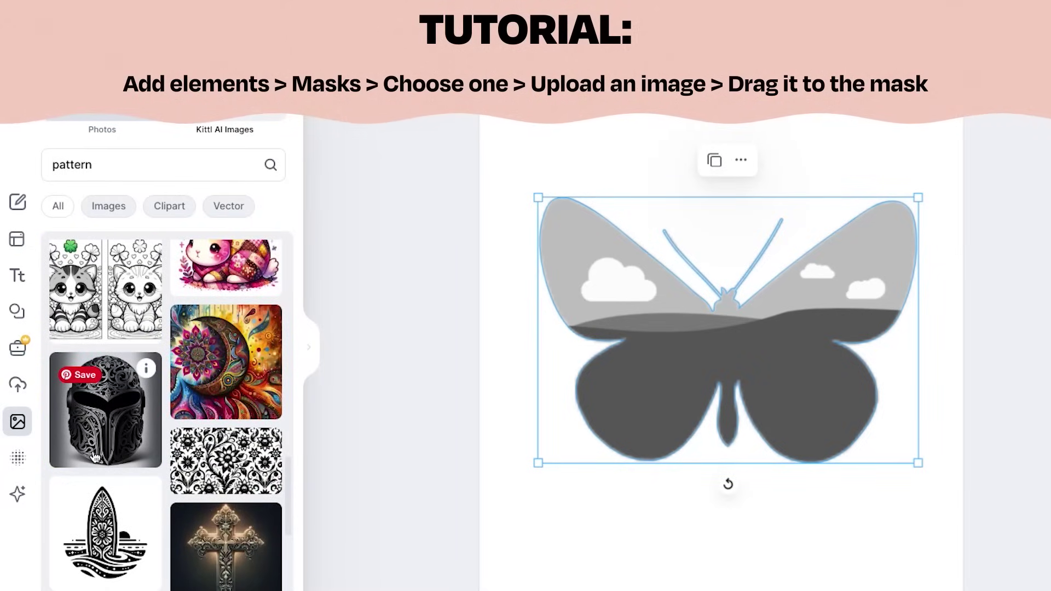
pyautogui.scroll(-6, 94, 455)
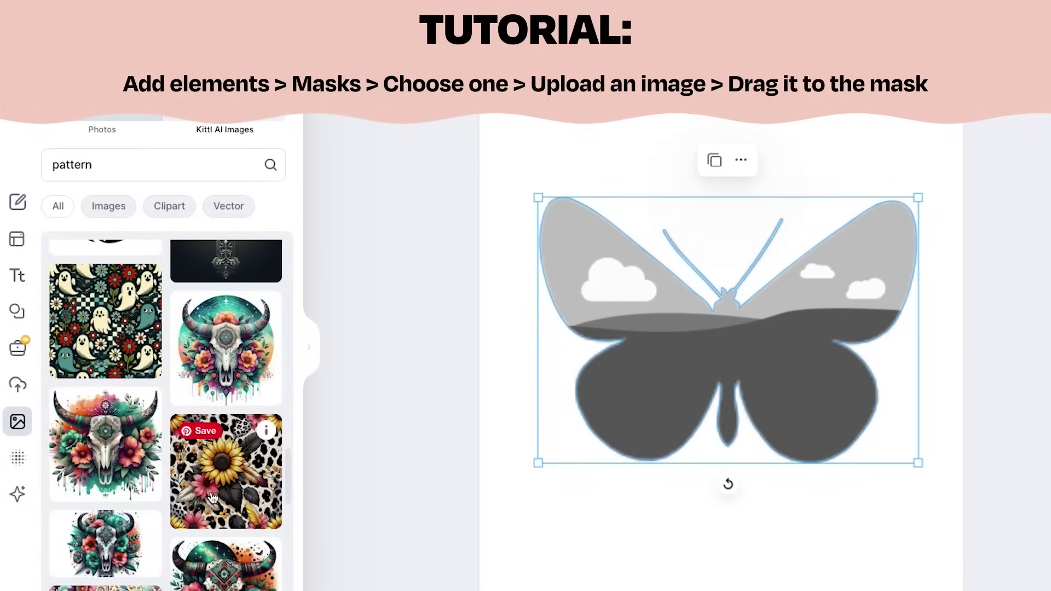
pyautogui.moveTo(598, 389); pyautogui.dragTo(654, 358)
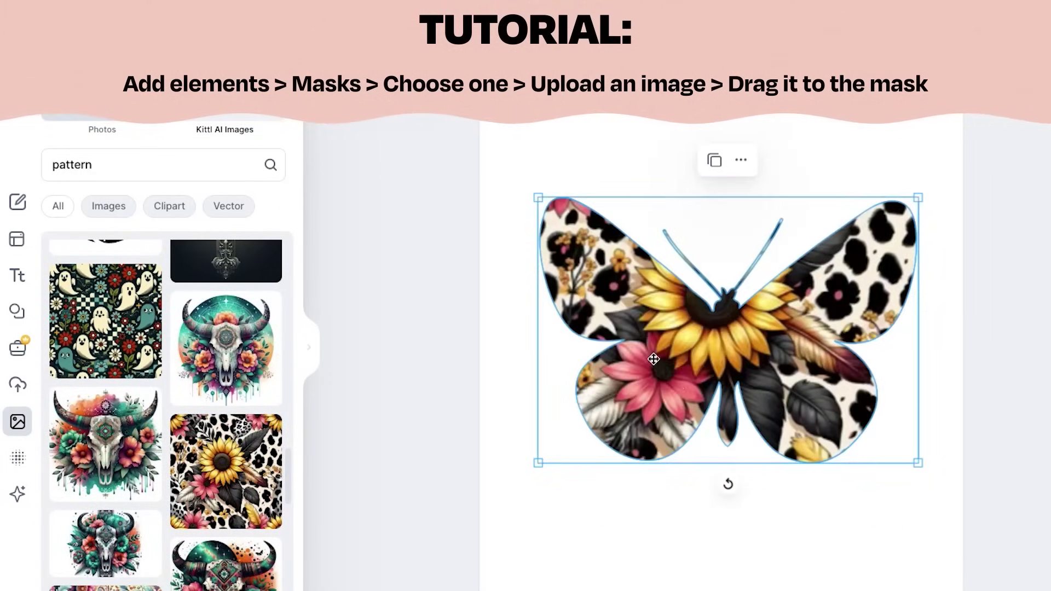
pyautogui.scroll(-5, 82, 438)
pyautogui.scroll(-4, 87, 442)
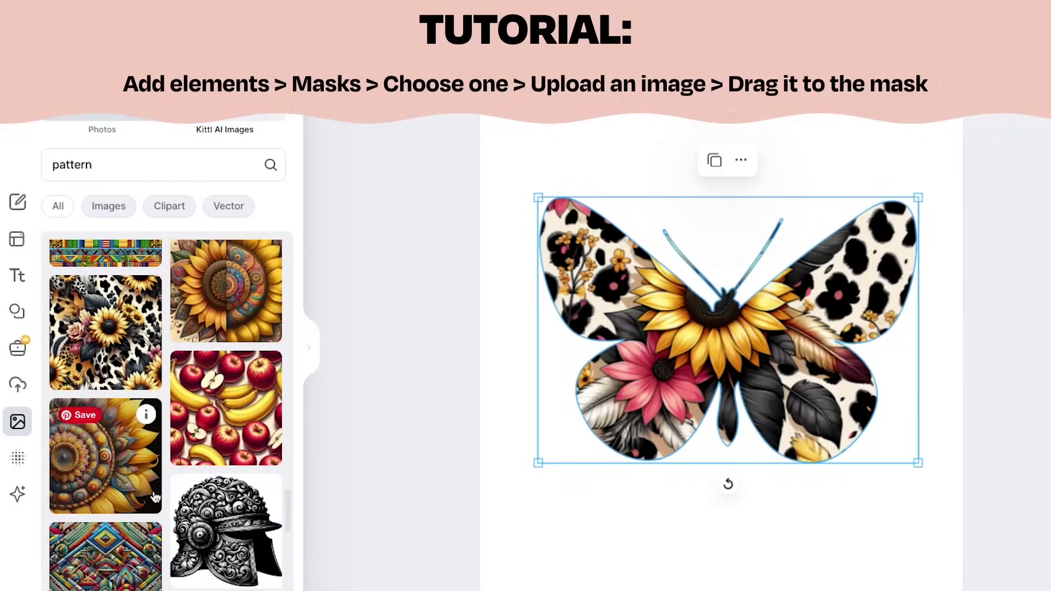
pyautogui.scroll(-6, 186, 422)
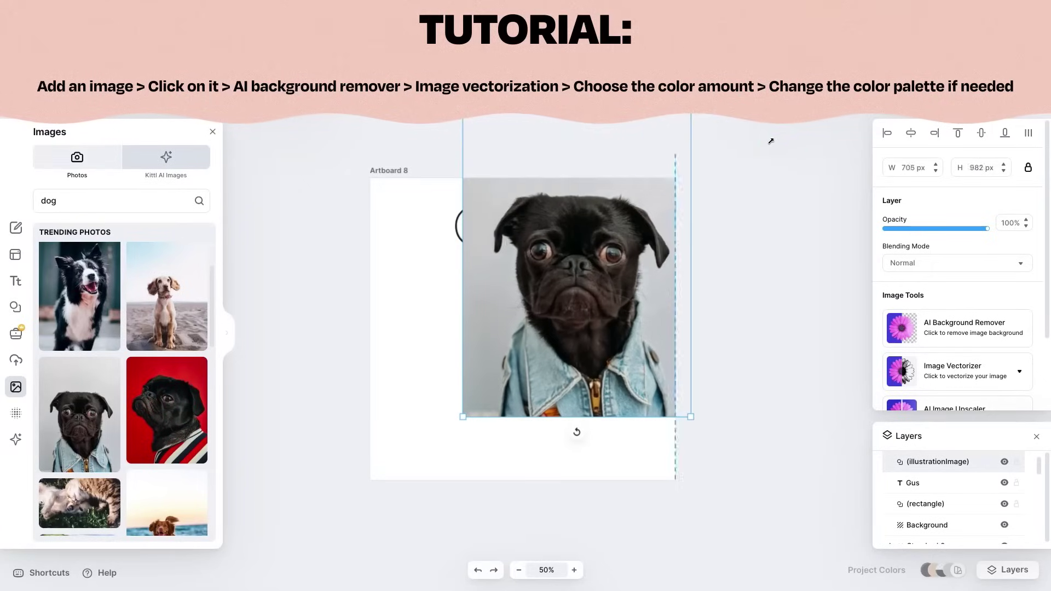
# Step: Remove the background of the pug photo placed below the Gus lettering and vectorize it with three colours
pyautogui.moveTo(577, 240); pyautogui.dragTo(495, 363)
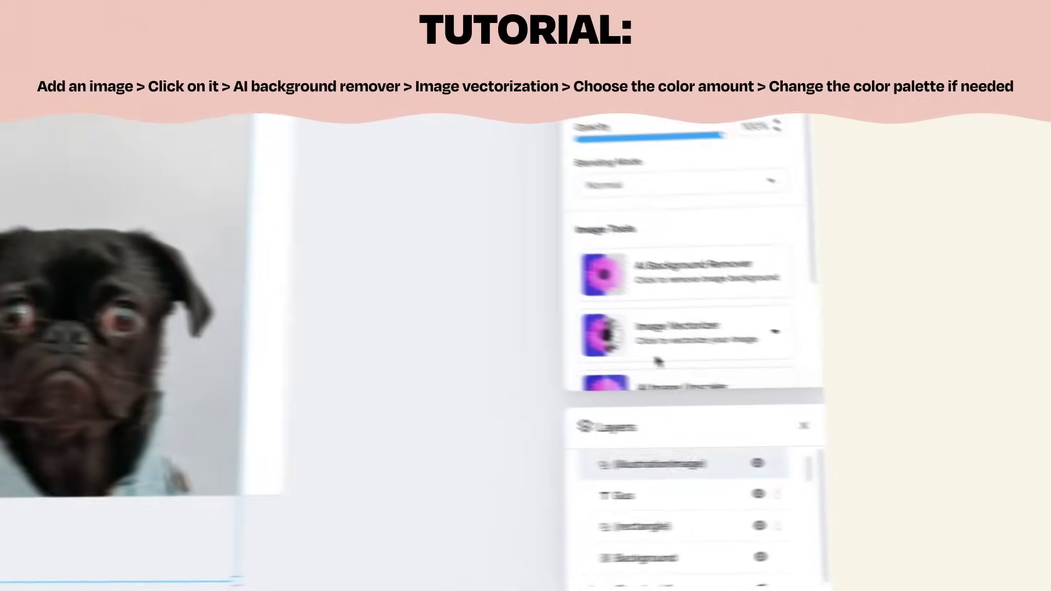
pyautogui.click(572, 238)
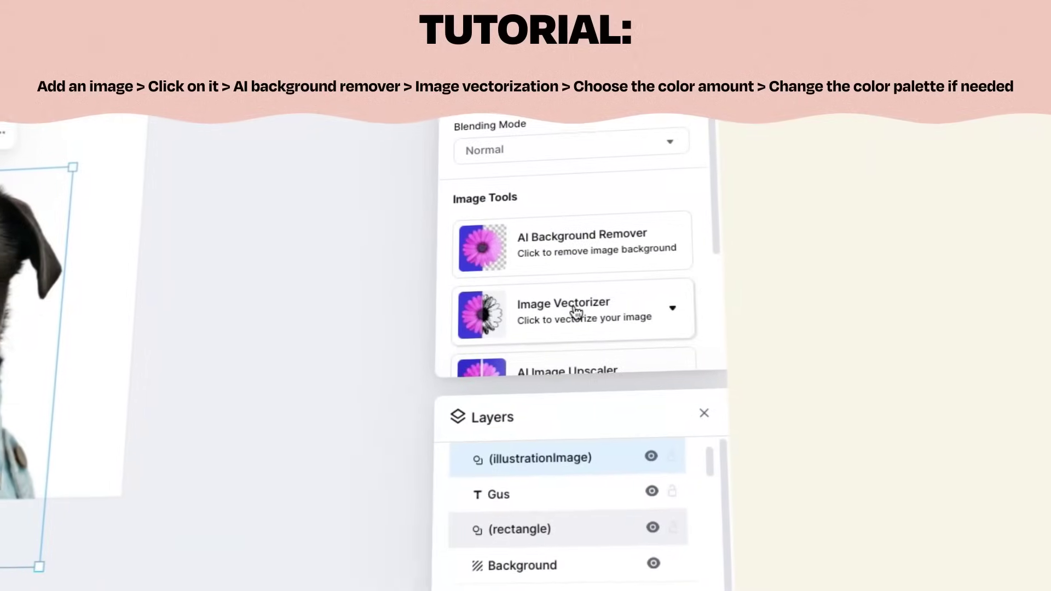
pyautogui.click(972, 377)
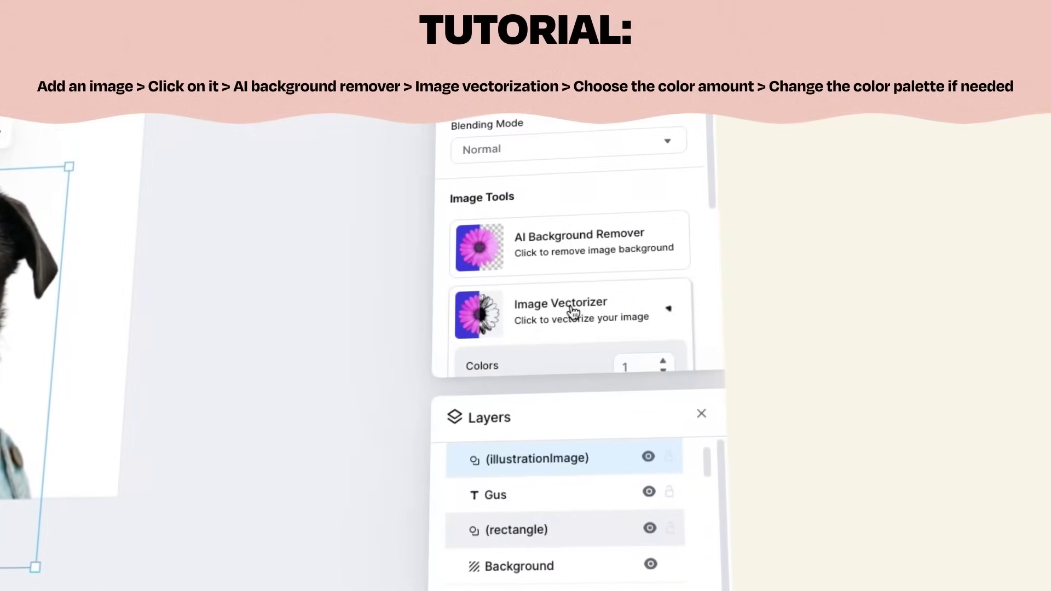
pyautogui.click(641, 348)
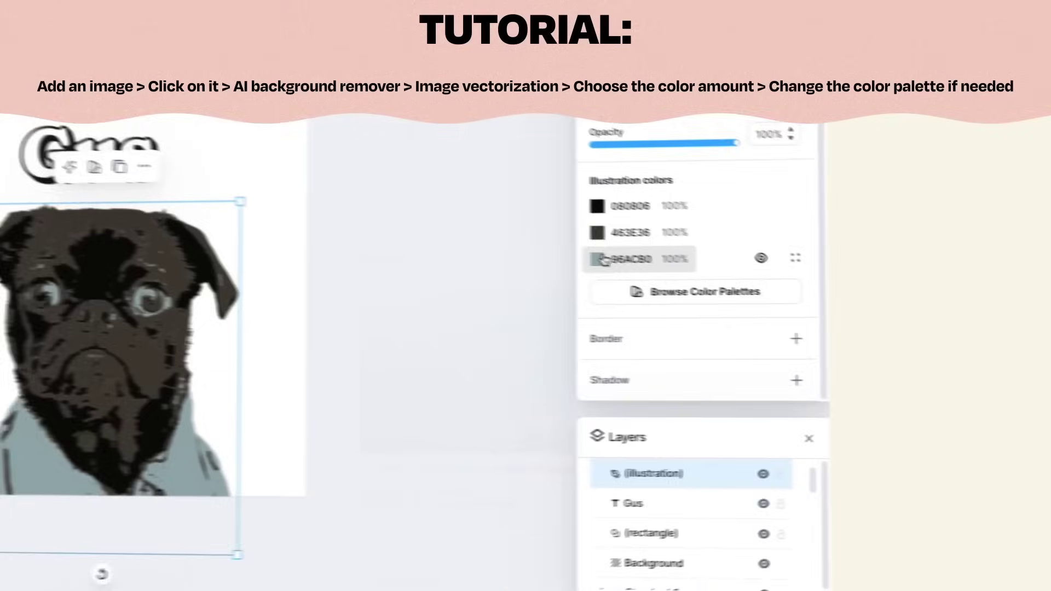
# Step: Recolour the vectorized pug's denim jacket white and the rectangle behind it pale grey-blue
pyautogui.click(888, 309)
pyautogui.click(737, 342)
pyautogui.moveTo(221, 286); pyautogui.dragTo(206, 228)
pyautogui.click(131, 148)
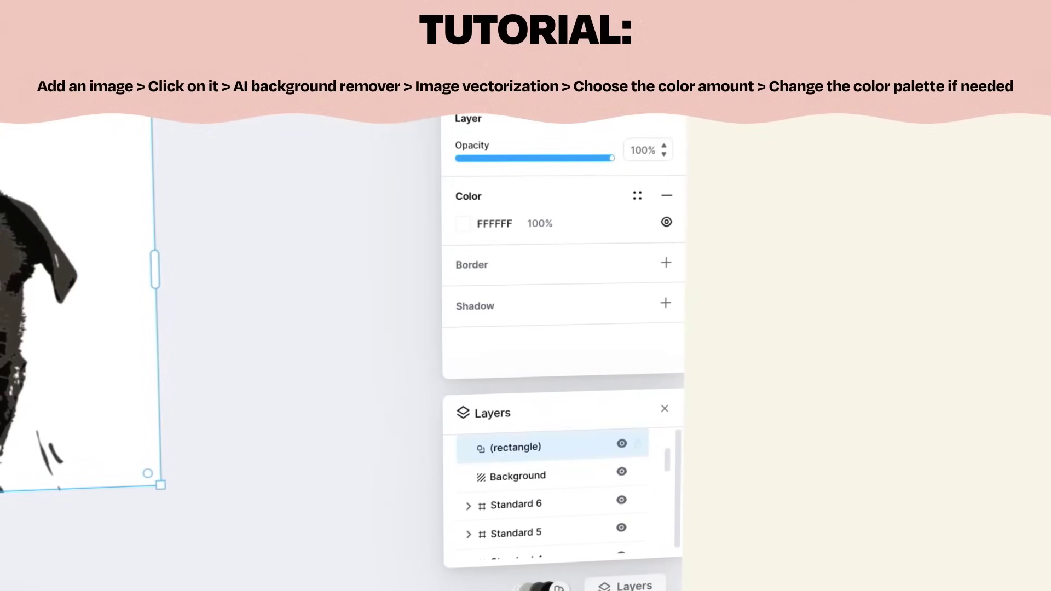
pyautogui.click(458, 224)
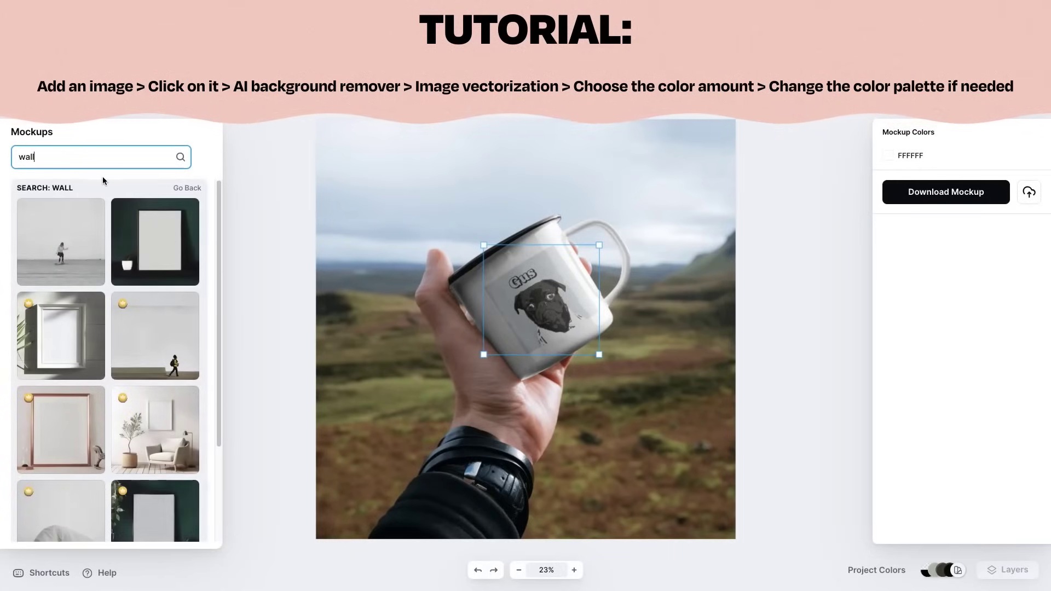
# Step: Apply the dark green wall frame mockup and enlarge the pug design to span the frame's width in its lower part
pyautogui.click(171, 259)
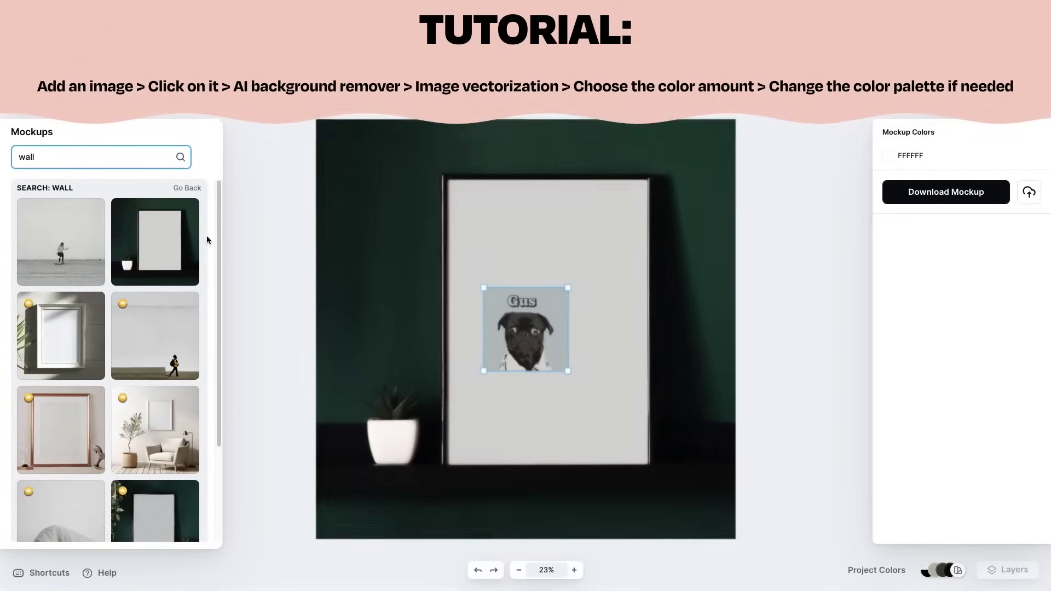
pyautogui.moveTo(592, 271); pyautogui.dragTo(724, 199)
pyautogui.moveTo(528, 263); pyautogui.dragTo(490, 356)
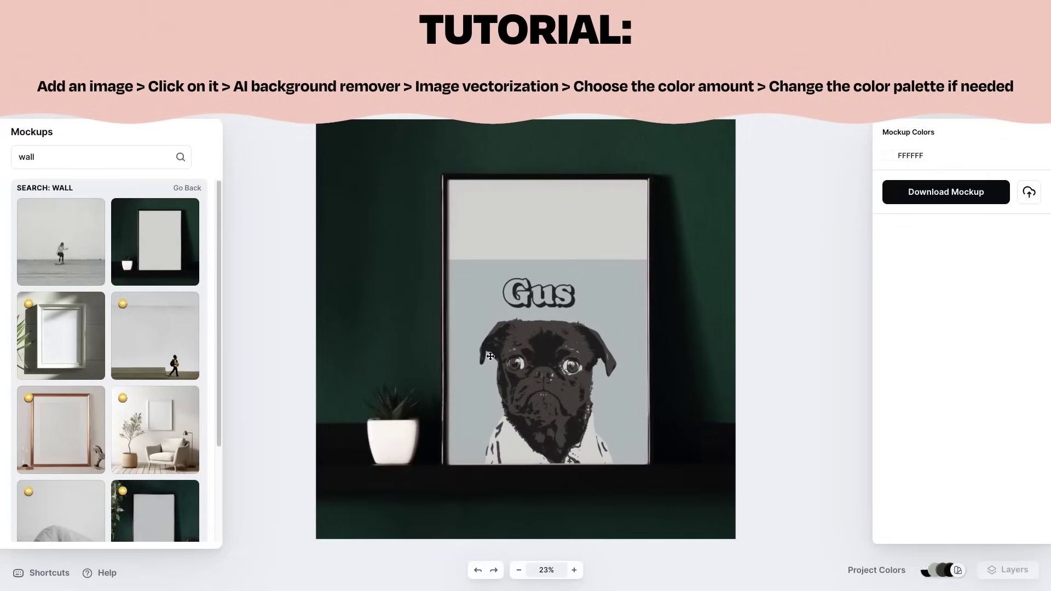
# Step: Preview the pug design in the armchair living-room mockup, fitting it into the lower part of the wall frame
pyautogui.moveTo(656, 257); pyautogui.dragTo(654, 210)
pyautogui.moveTo(485, 352); pyautogui.dragTo(545, 338)
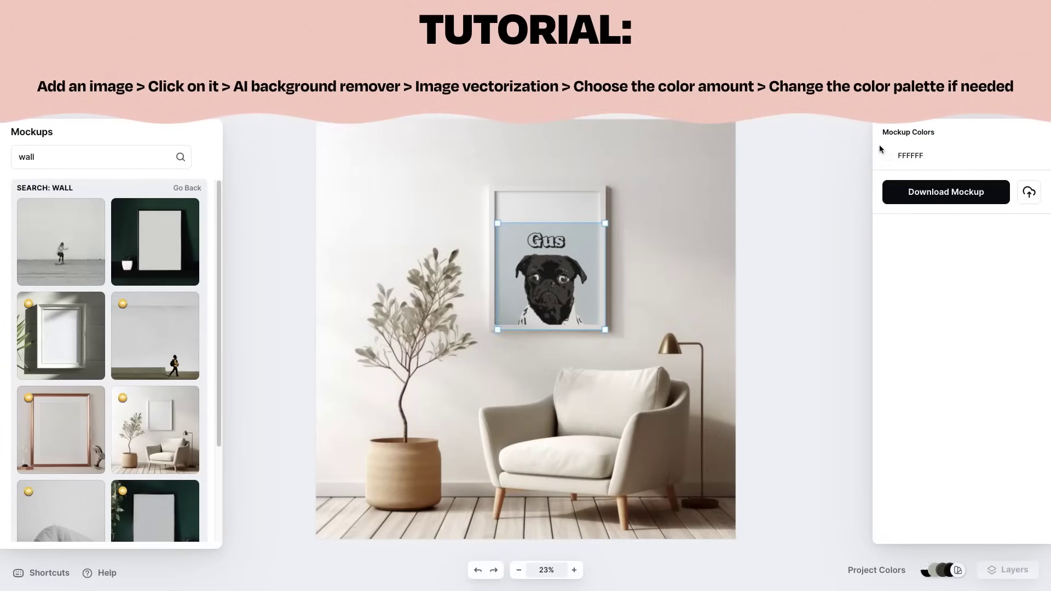
pyautogui.click(889, 158)
pyautogui.click(535, 214)
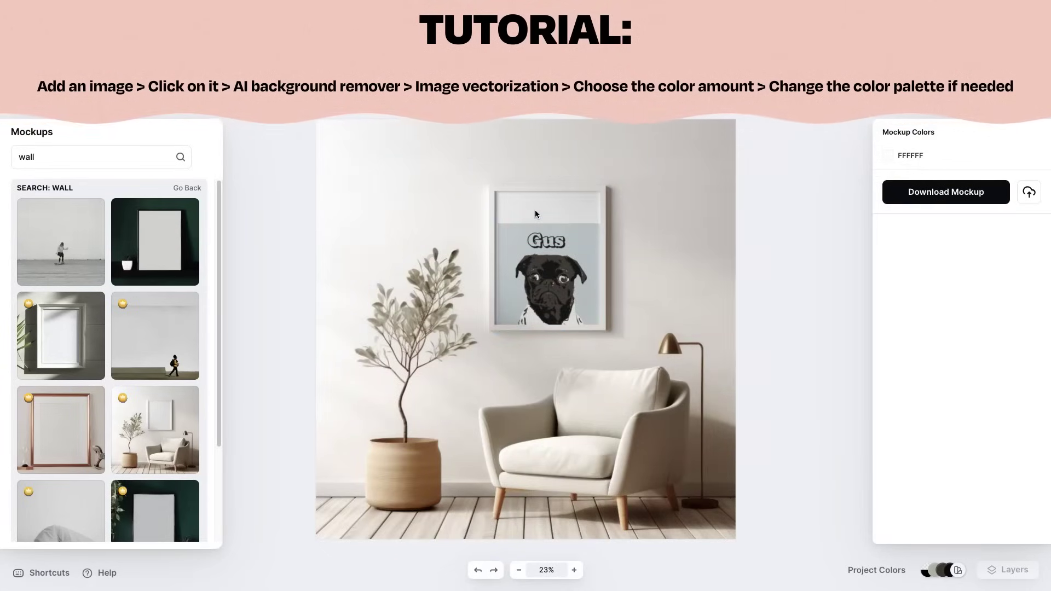